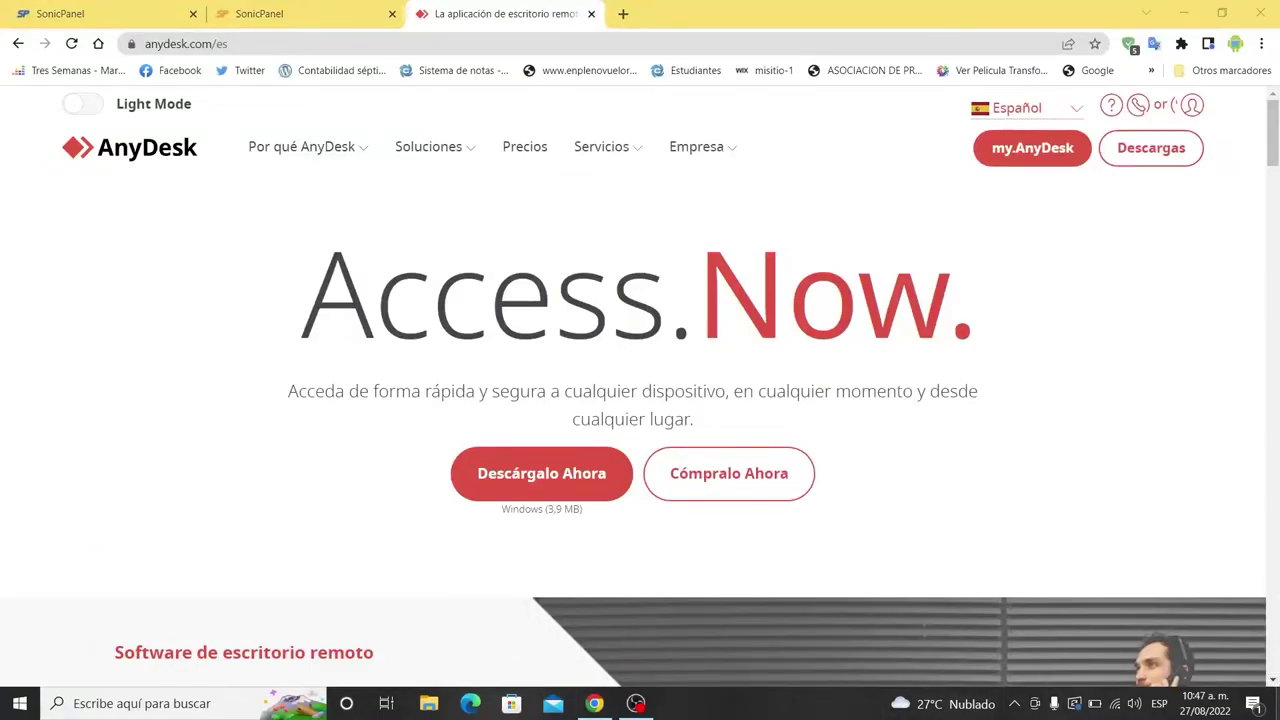
Switch to Free Download Manager and launch the downloaded AnyDesk.exe.
key(super+d)
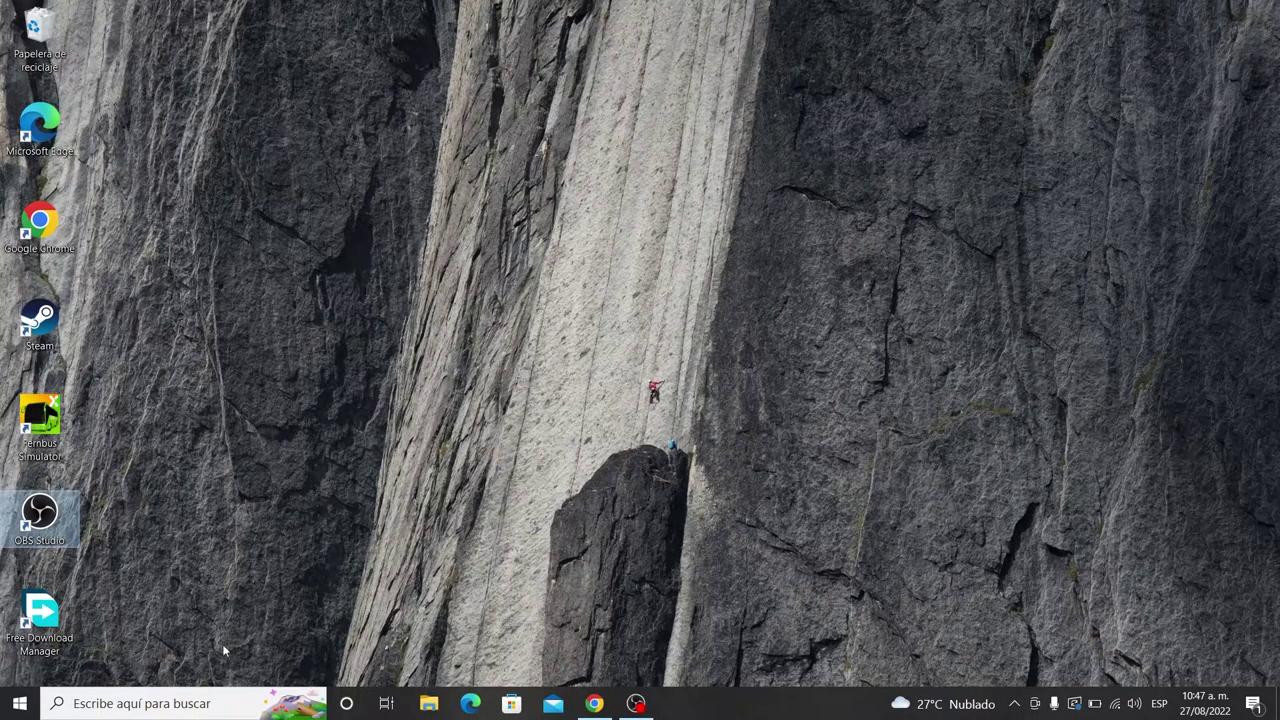
double_click(46, 625)
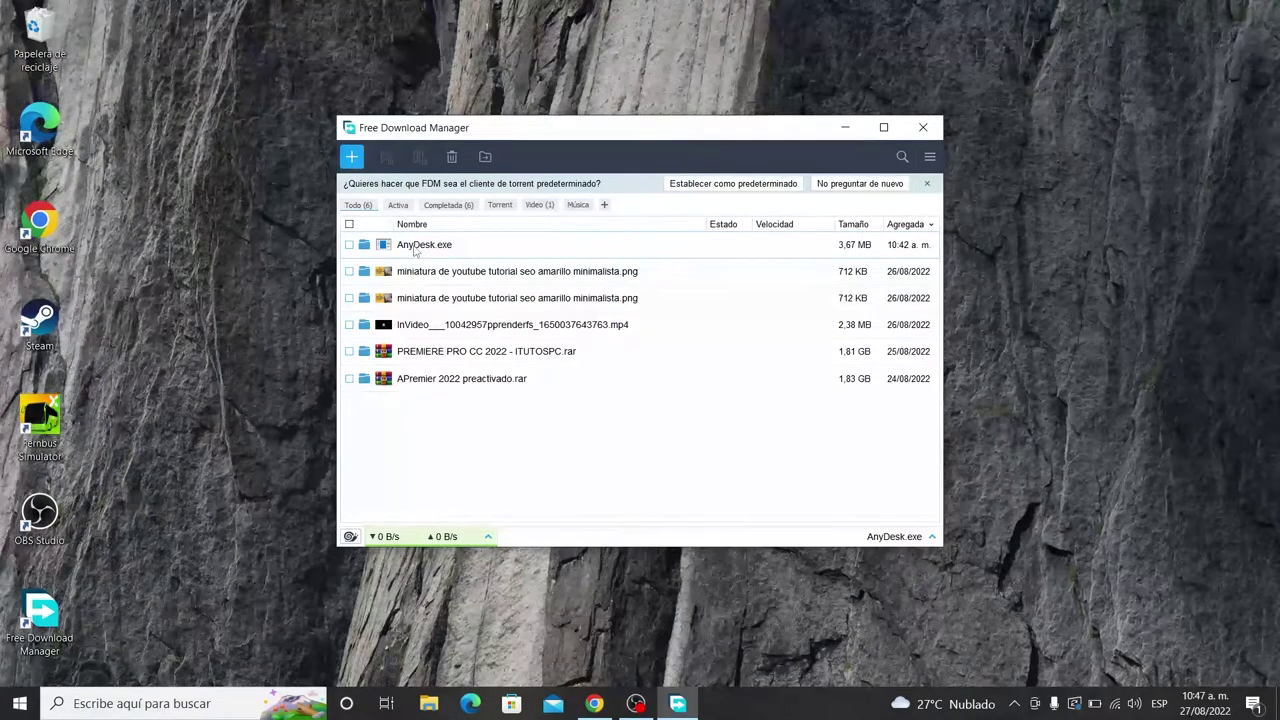
double_click(415, 249)
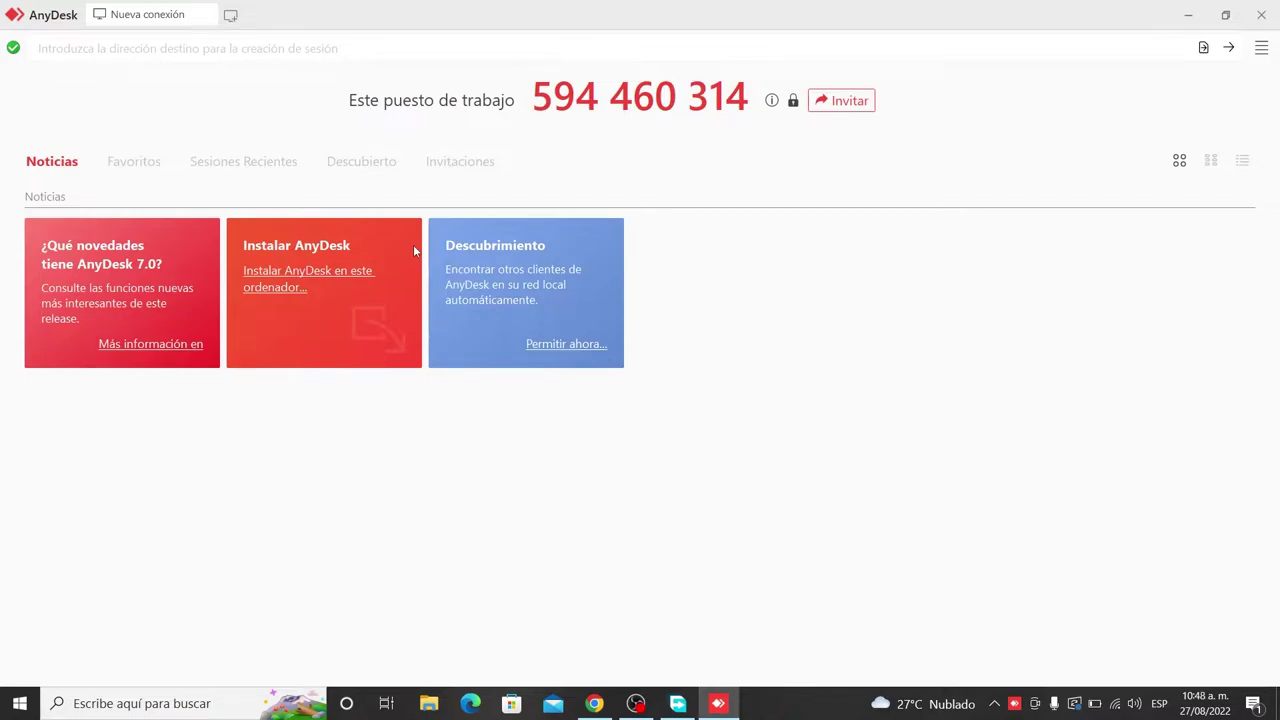
Install AnyDesk on this computer with the default options and allow its printer device software to be installed.
click(339, 275)
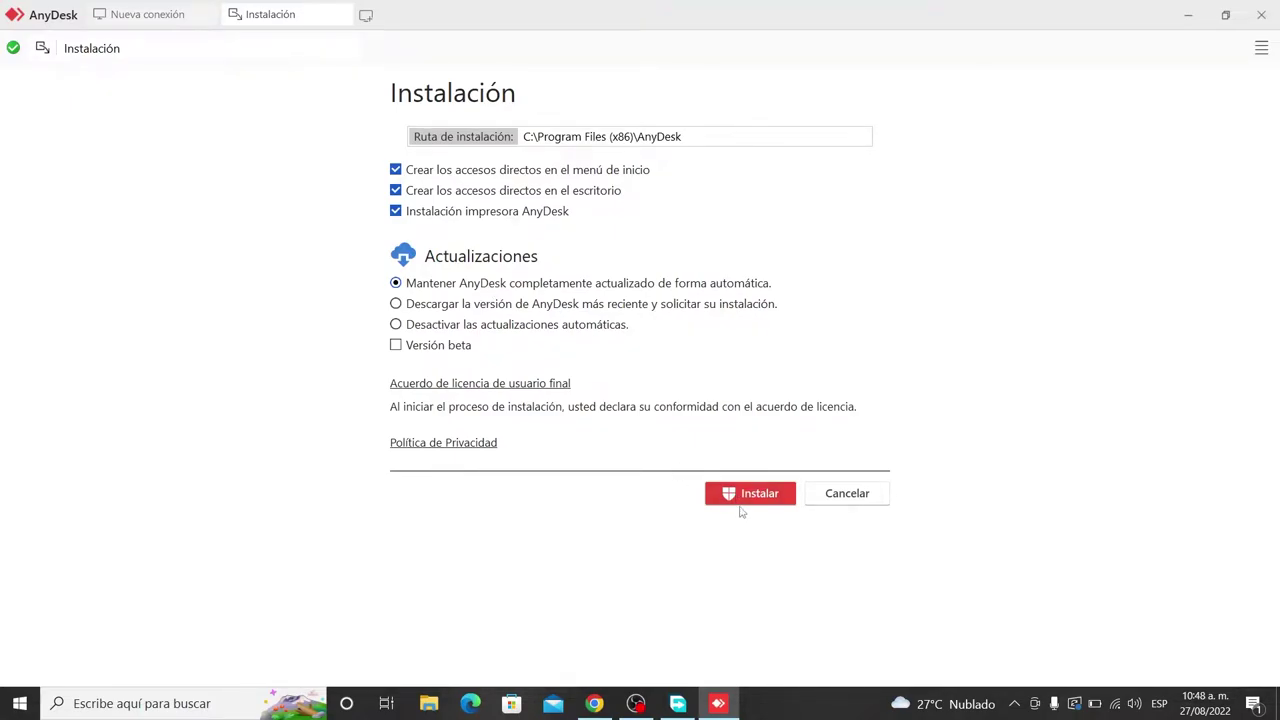
click(750, 494)
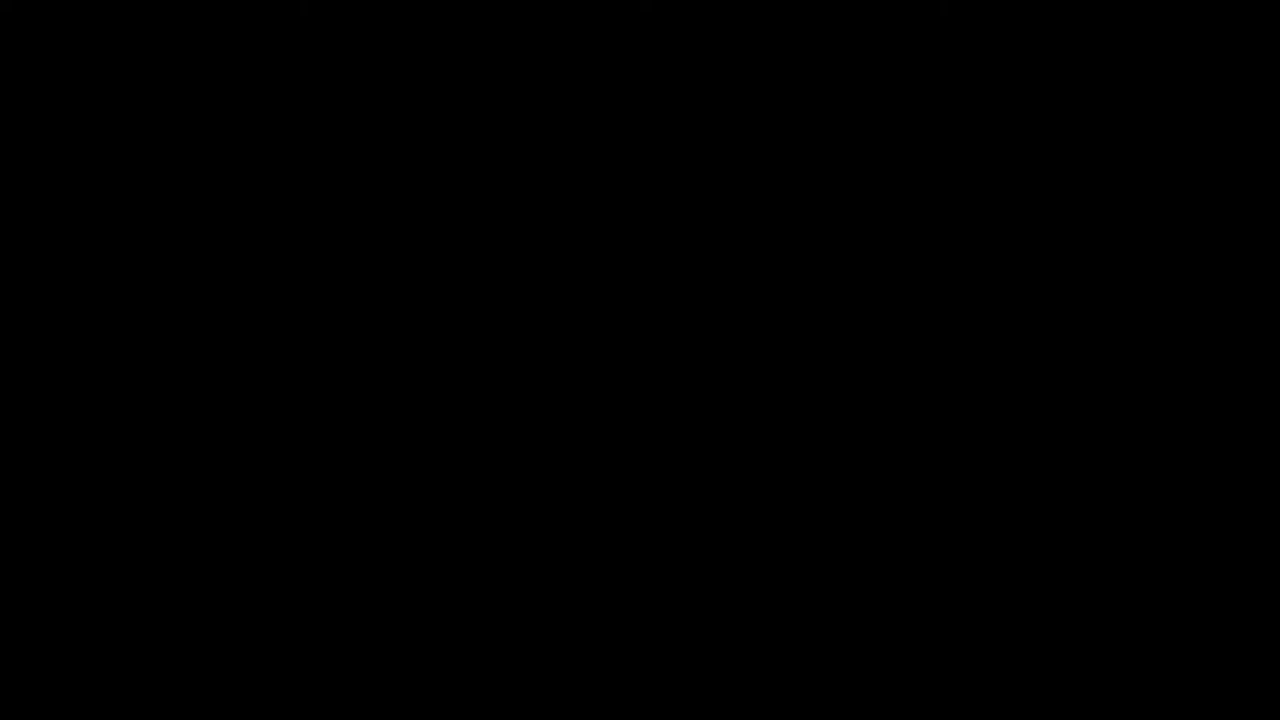
click(680, 491)
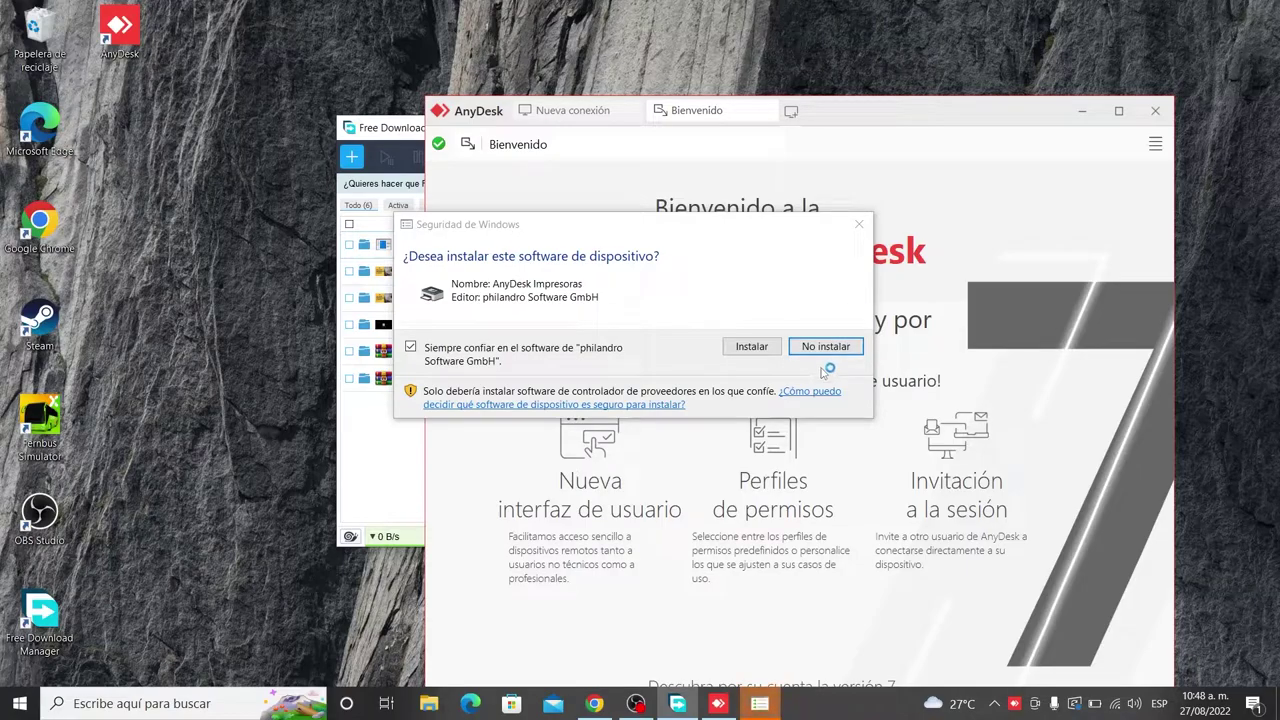
click(752, 346)
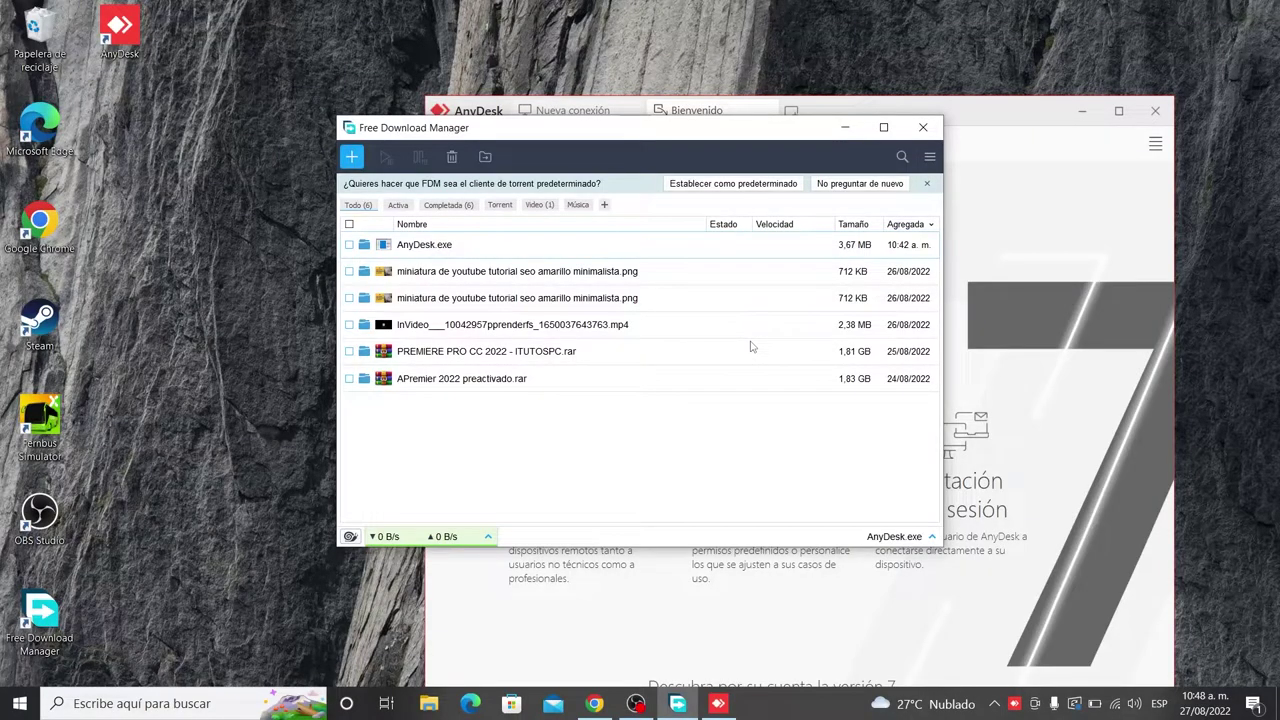
Close the AnyDesk welcome window and minimise Free Download Manager to clear the desktop.
click(1027, 191)
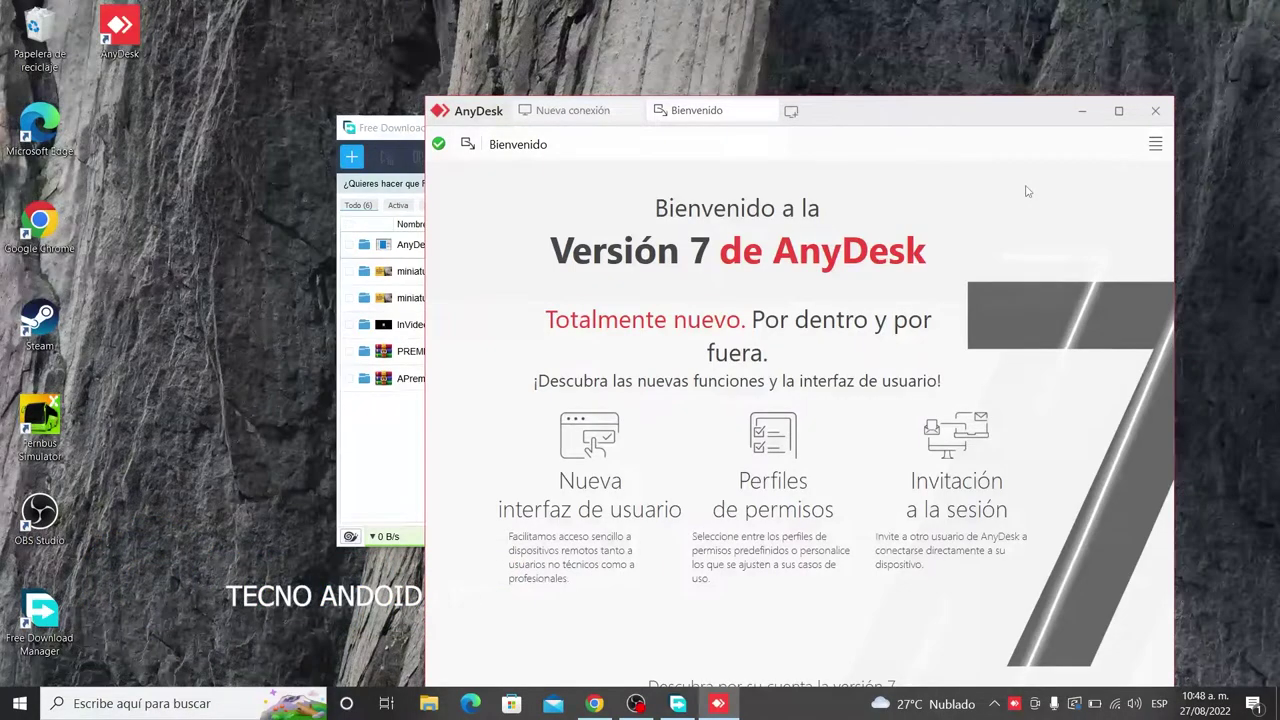
click(1157, 111)
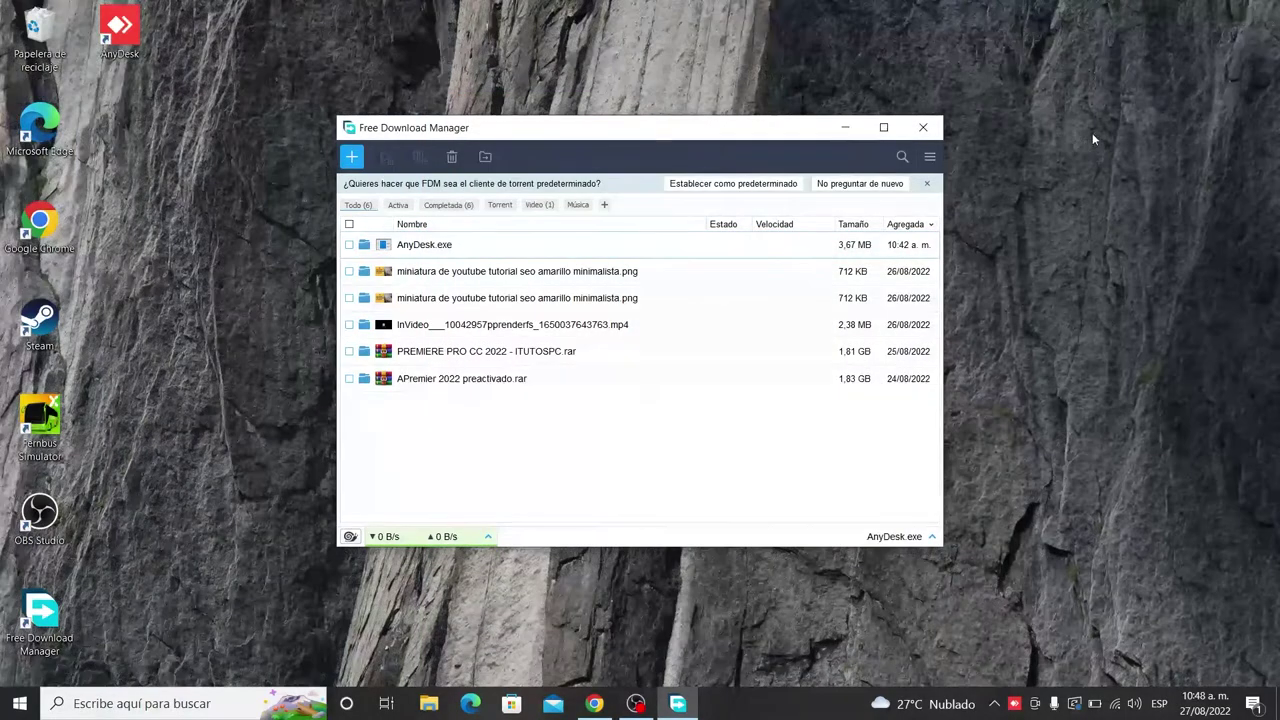
click(931, 137)
click(842, 128)
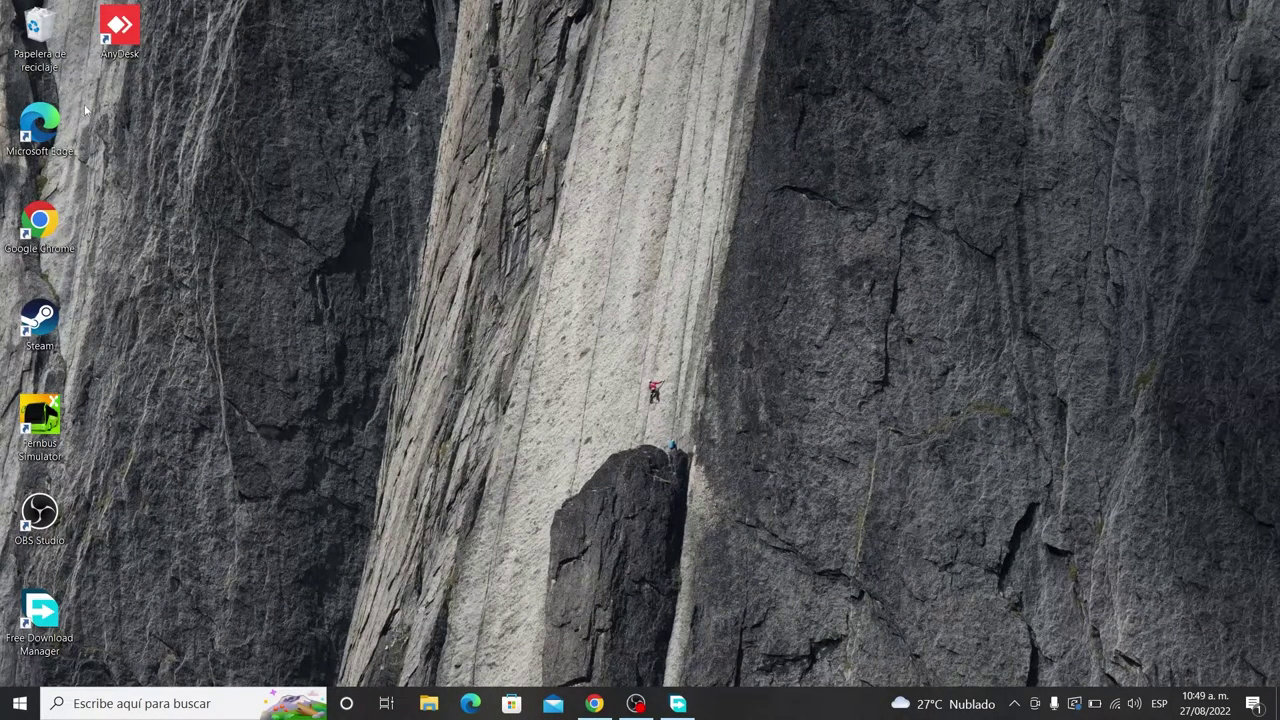
Start the installed AnyDesk in a maximised window and connect to the discovered Windows computer.
double_click(120, 35)
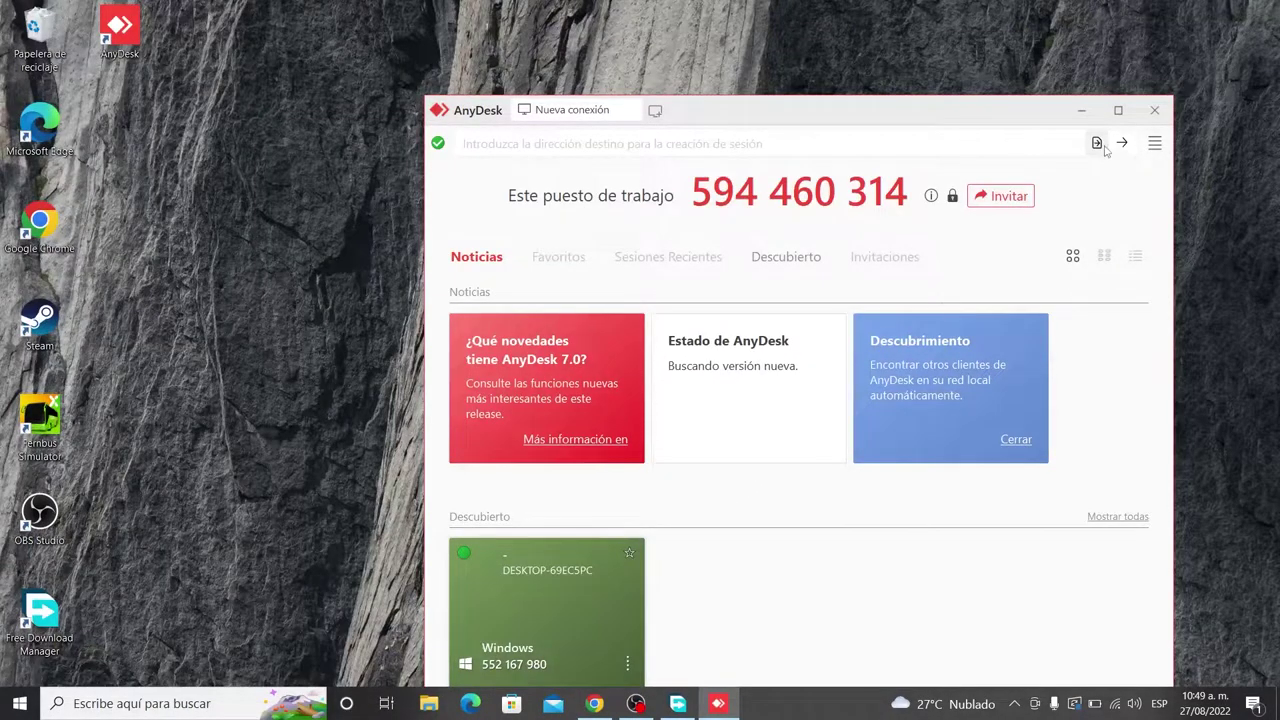
click(1117, 110)
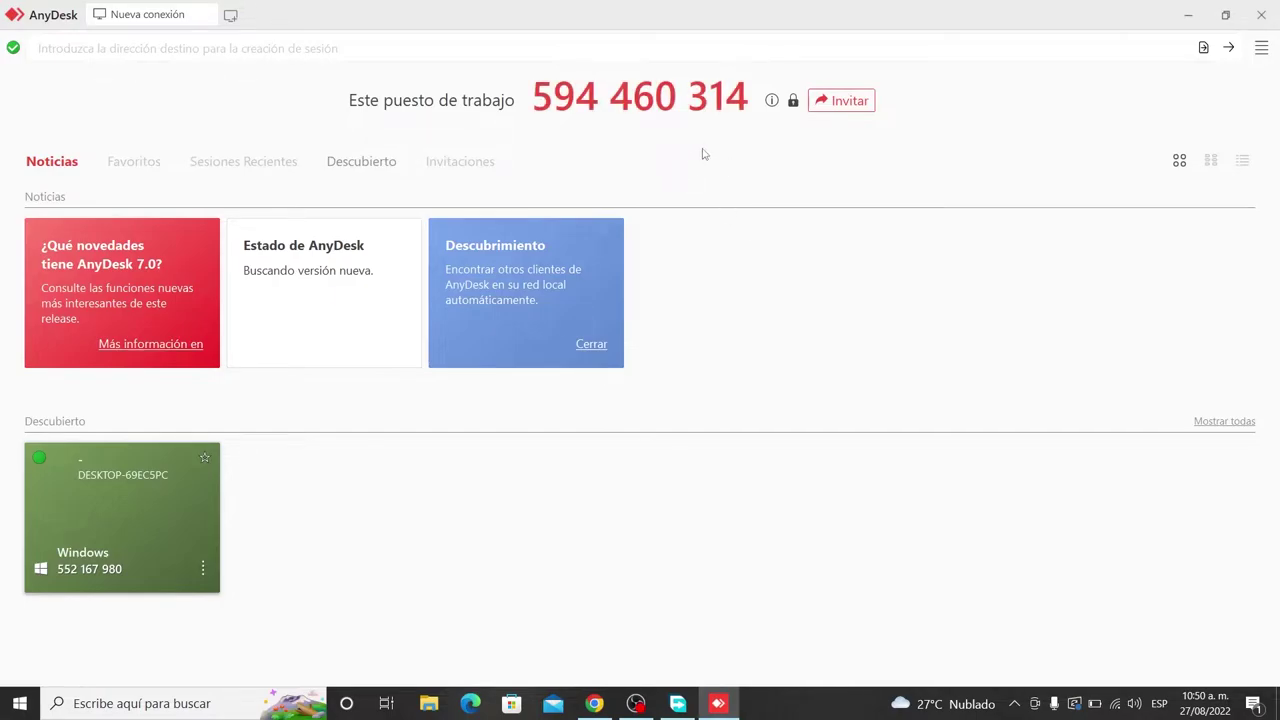
click(652, 92)
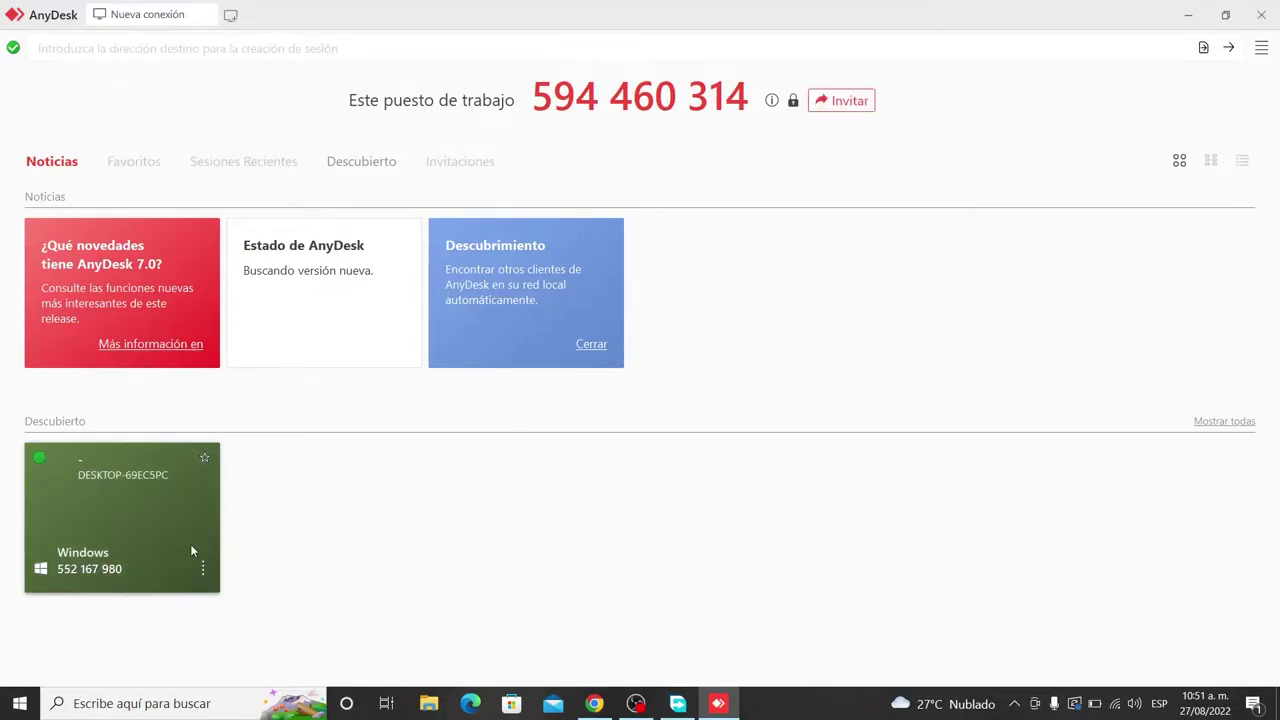
click(131, 546)
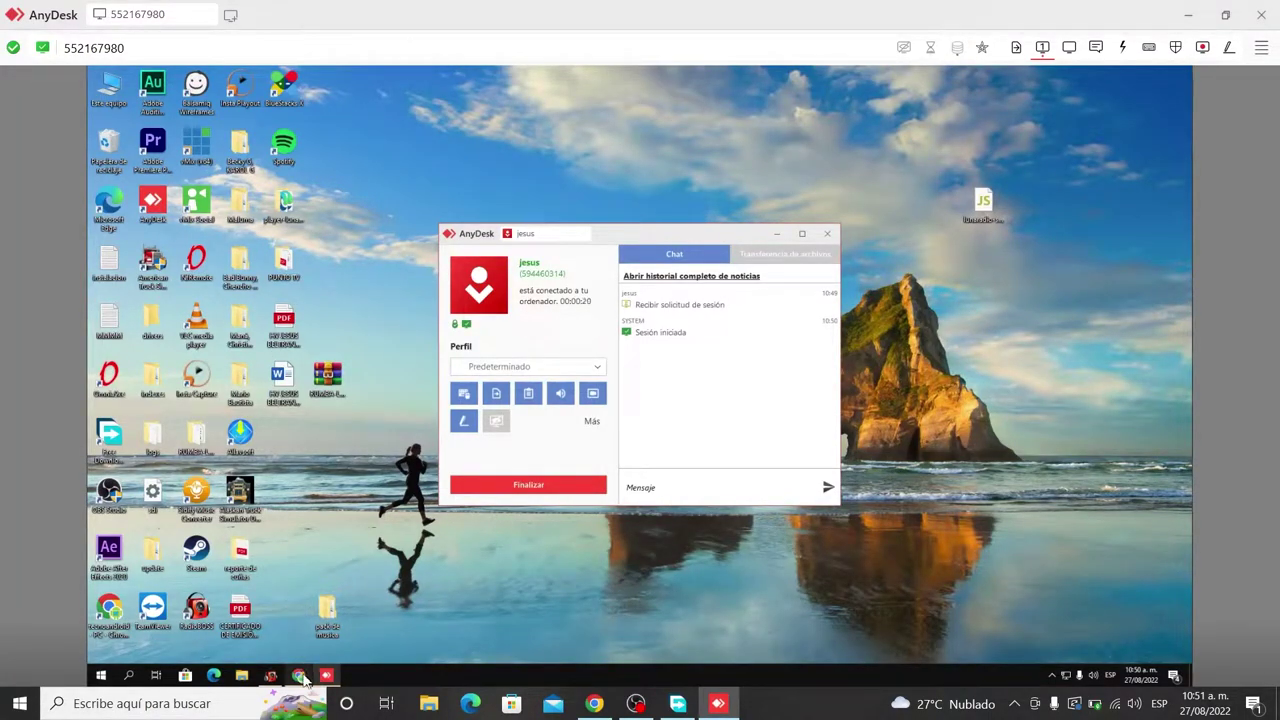
Preview the SonicPanel browser window that is open on the remote computer.
mouse_move(306, 678)
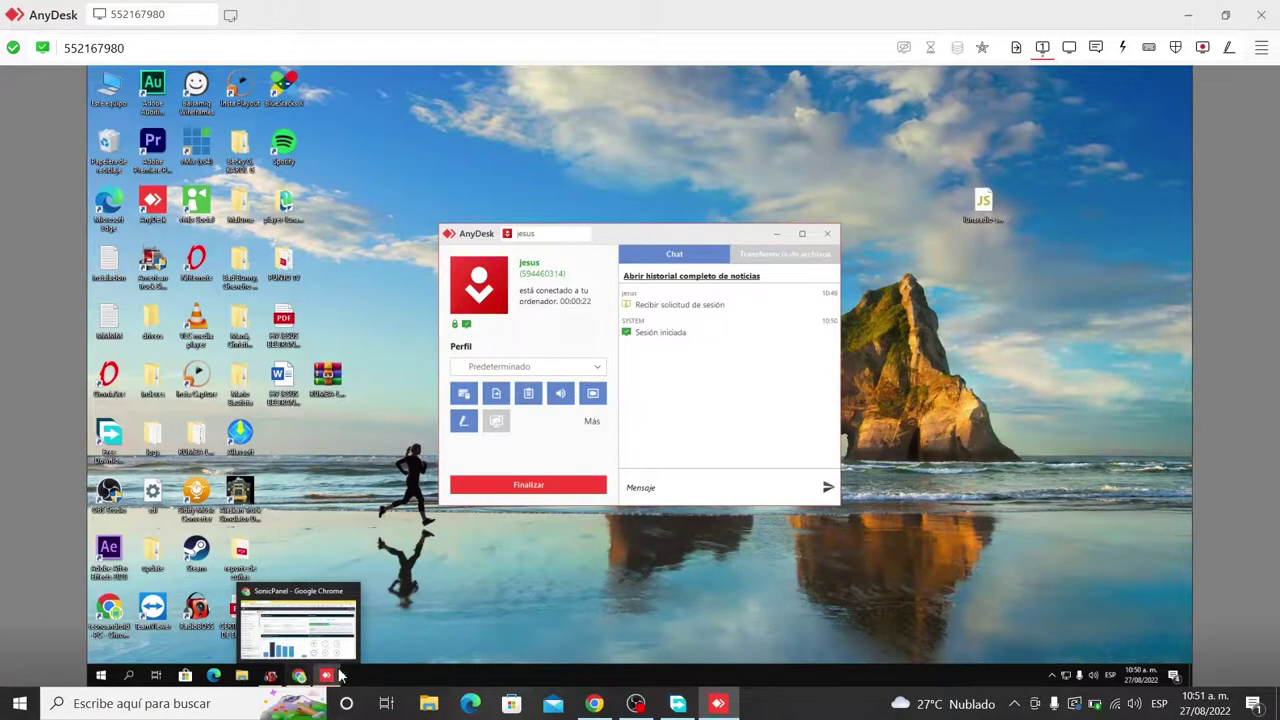
click(257, 655)
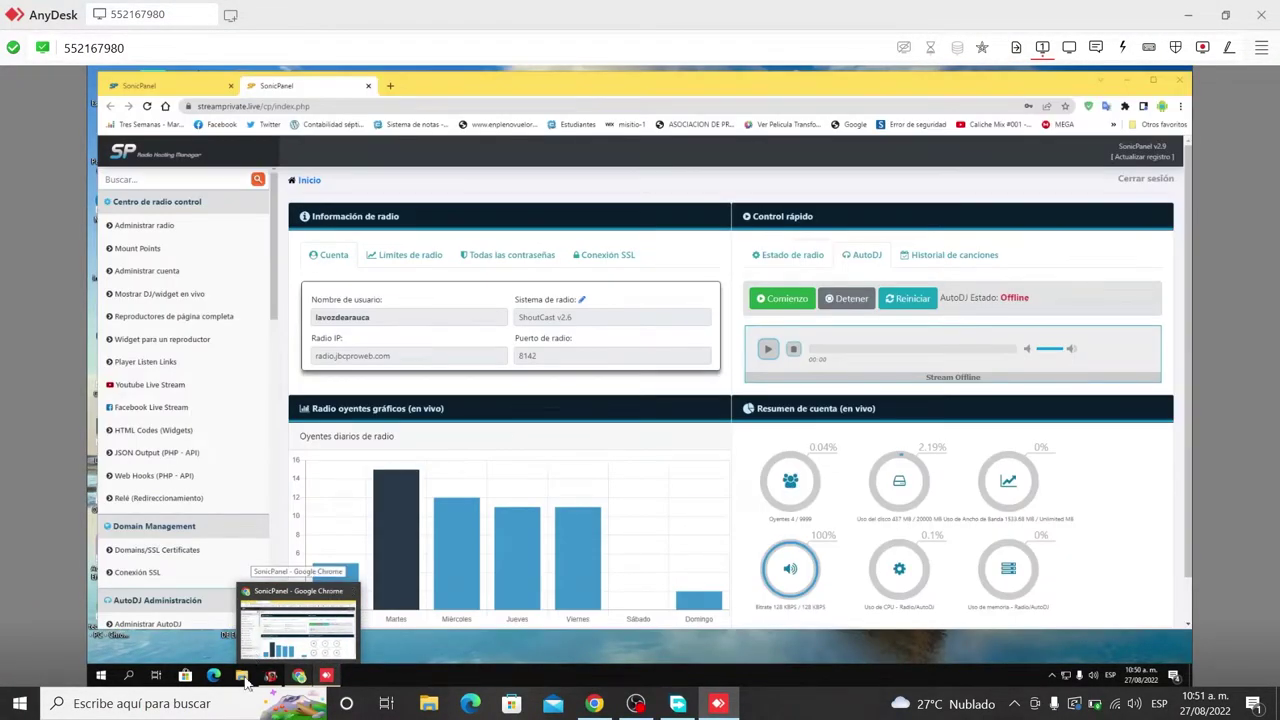
click(247, 680)
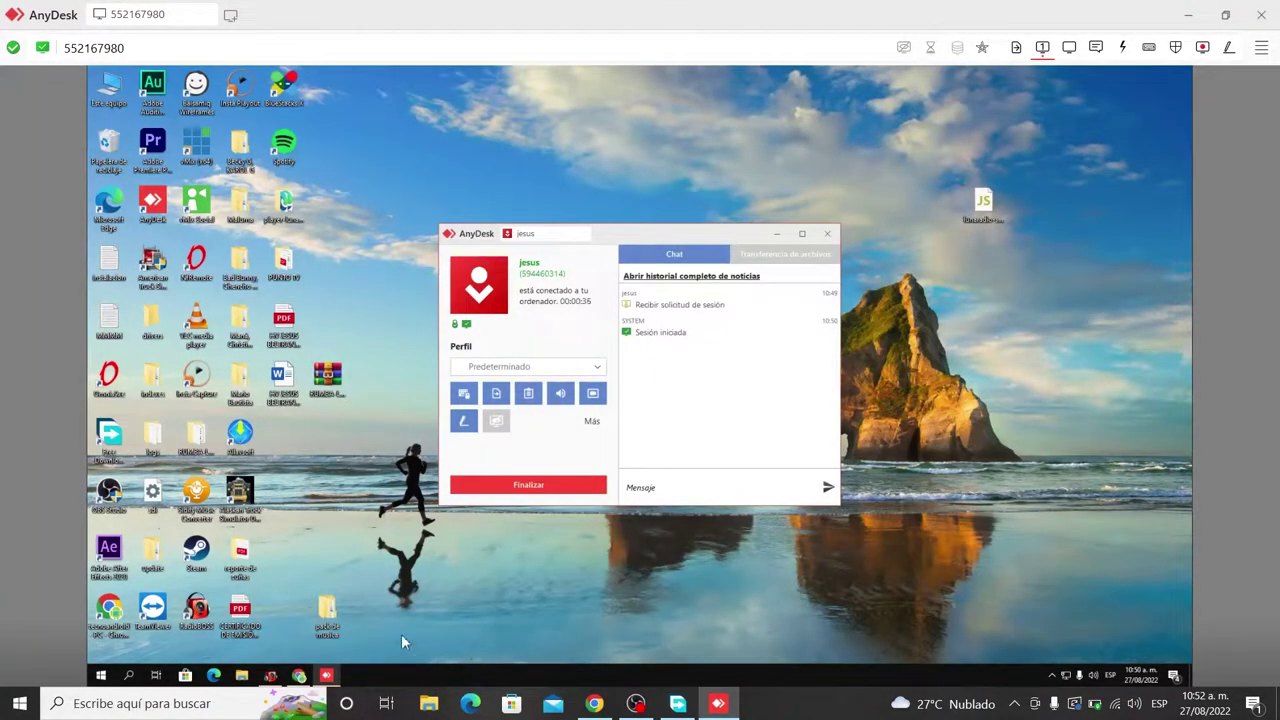
Open the PUBLICIDAD folder inside Música in the remote computer's file explorer.
click(242, 677)
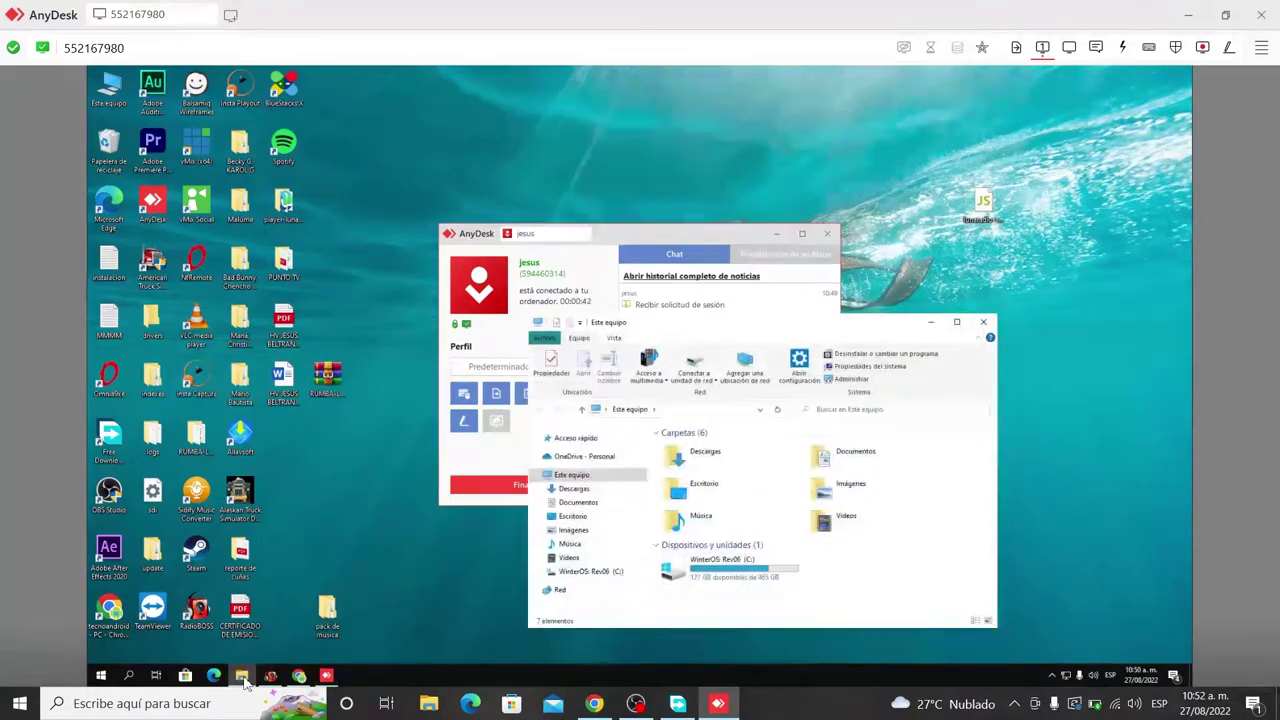
click(735, 532)
double_click(727, 528)
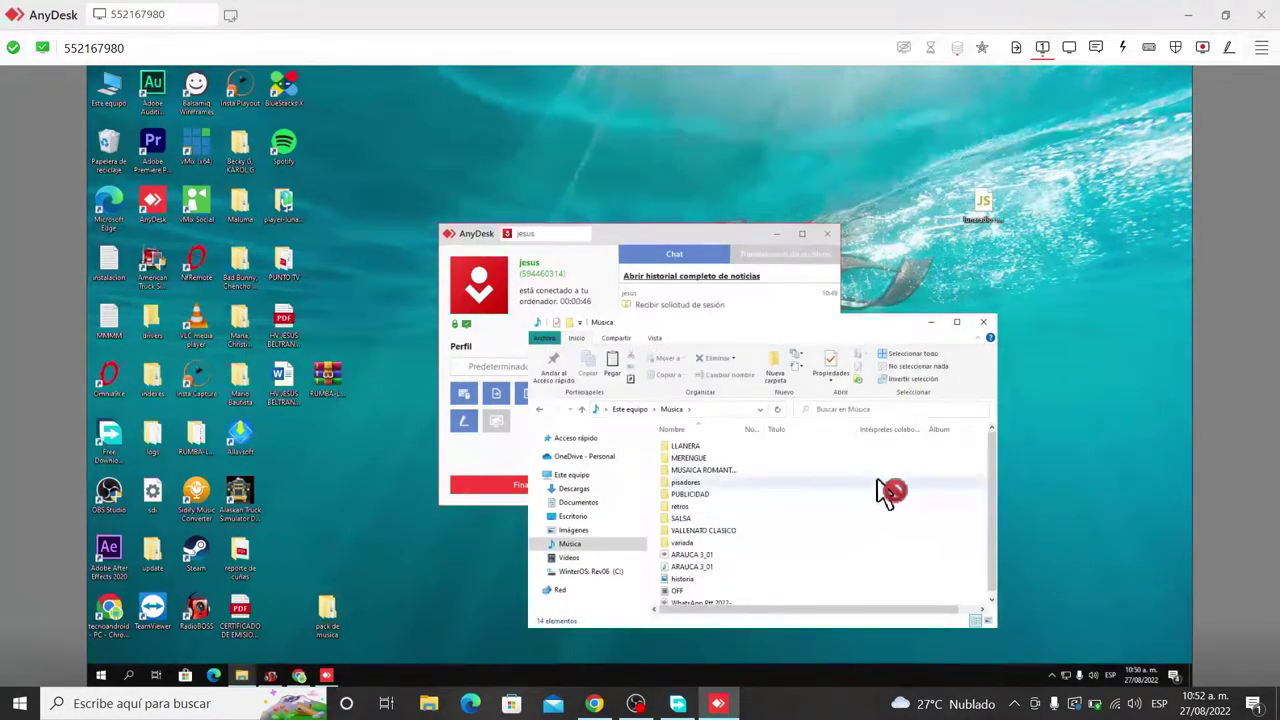
double_click(798, 494)
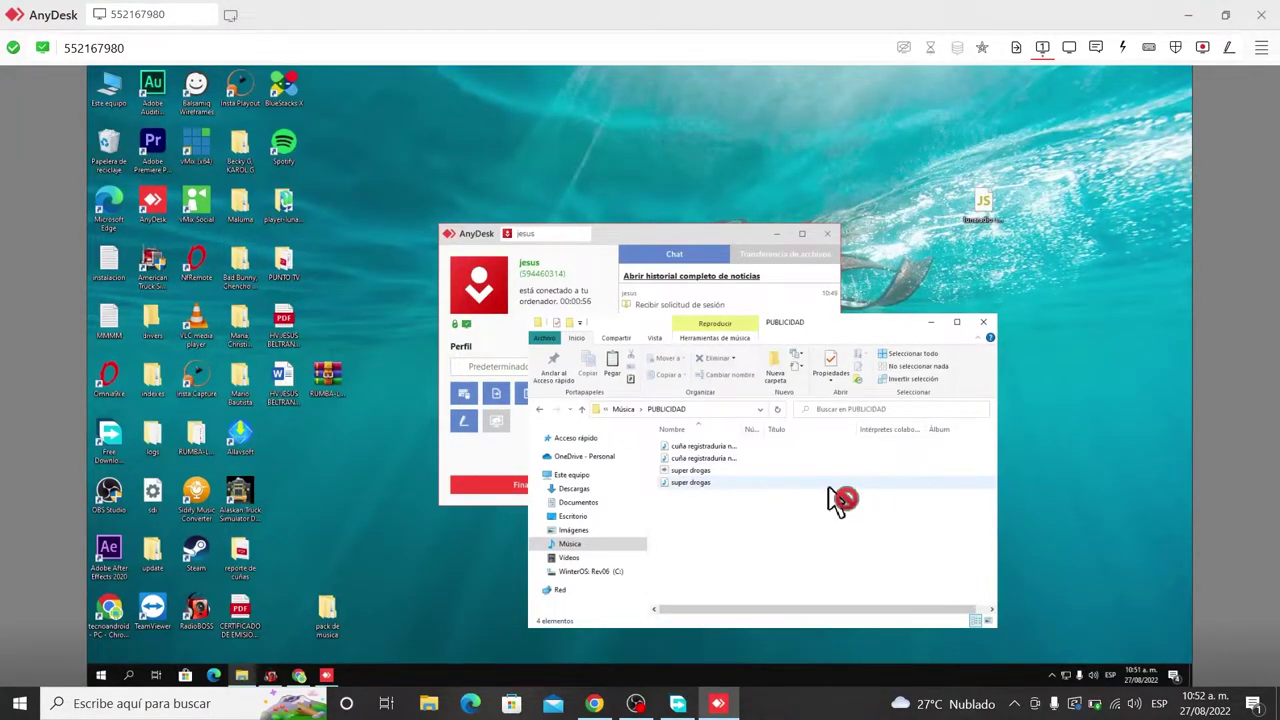
Copy the second "super drogas" audio file from the remote PUBLICIDAD folder.
right_click(833, 500)
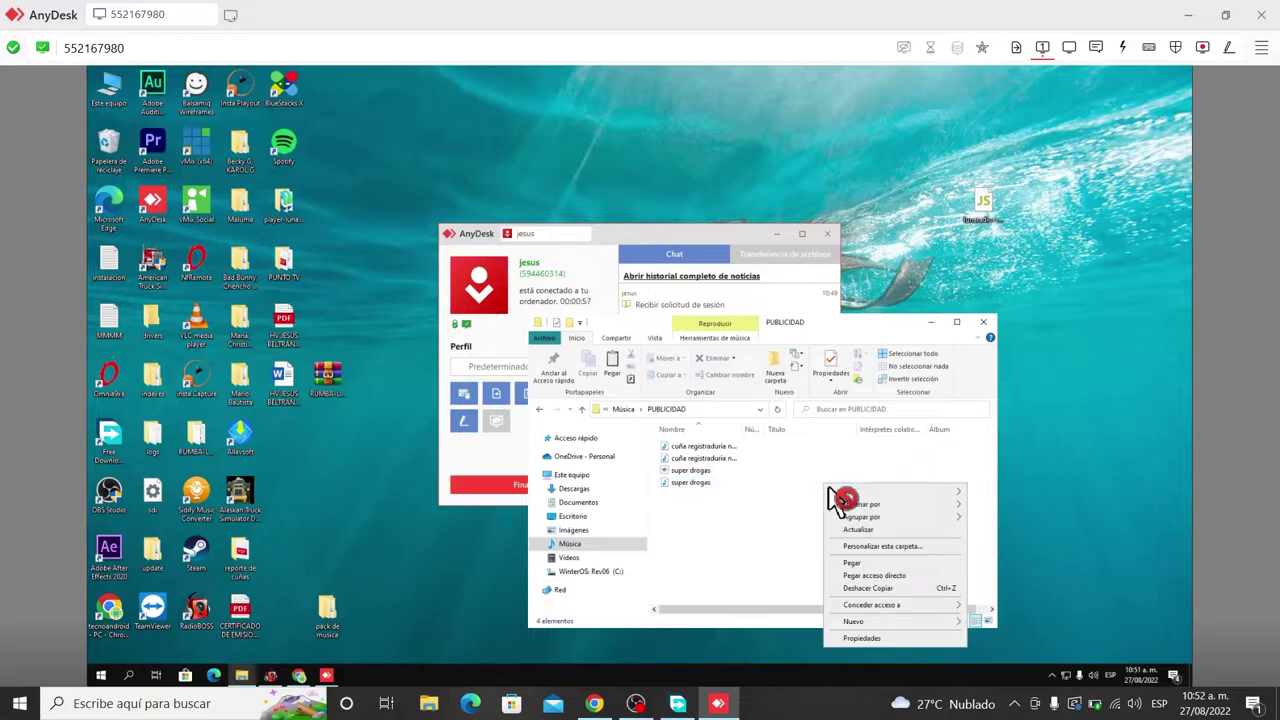
click(766, 486)
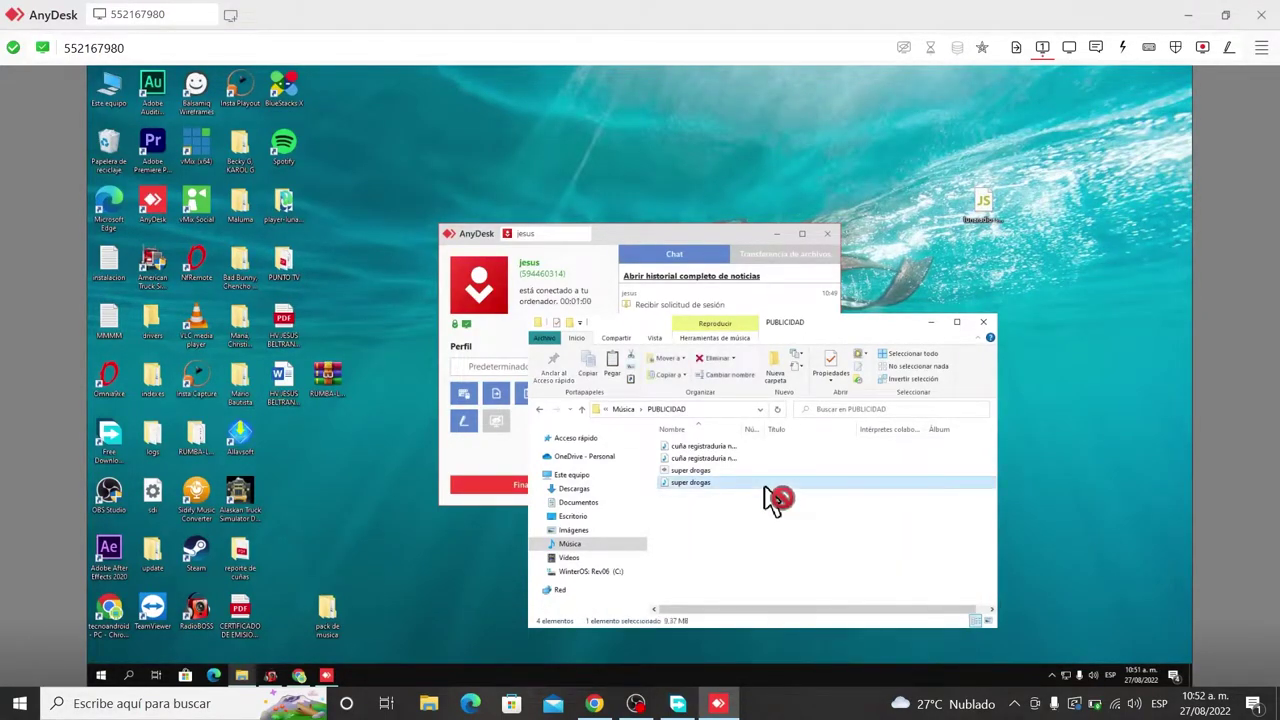
right_click(766, 490)
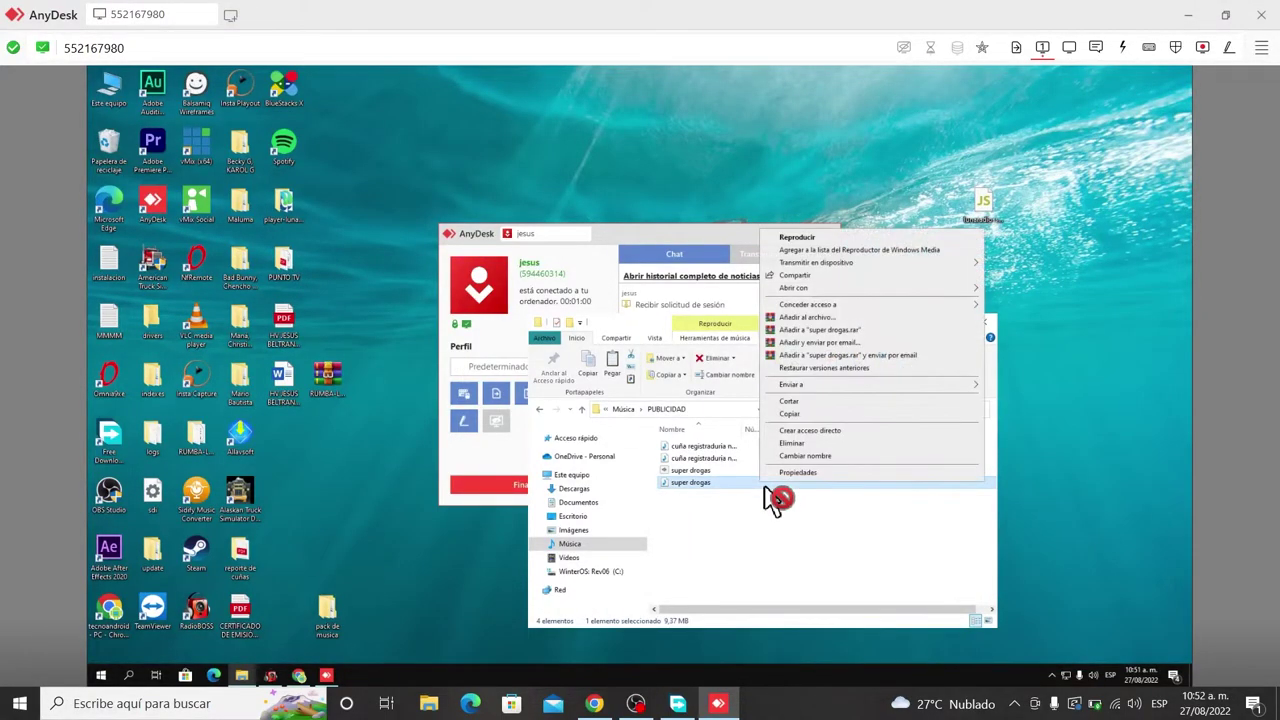
click(818, 414)
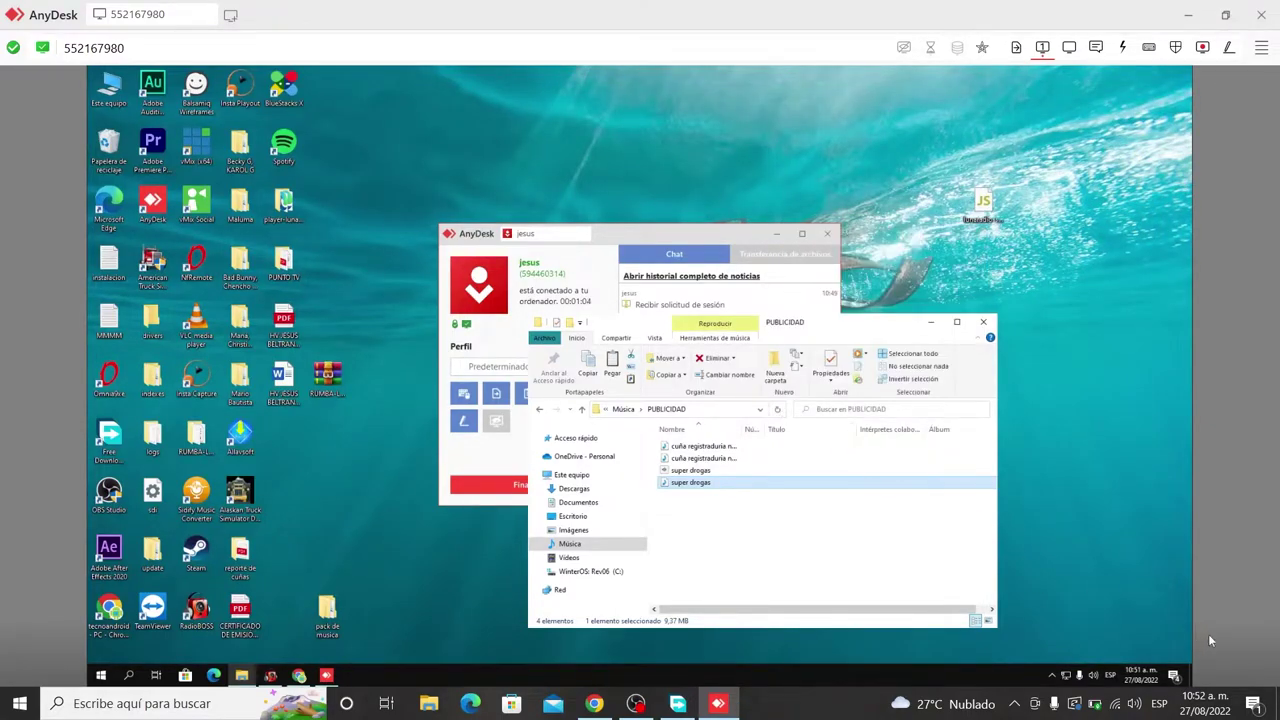
Paste the copied remote file into the local Documentos folder using File Explorer.
key(super+d)
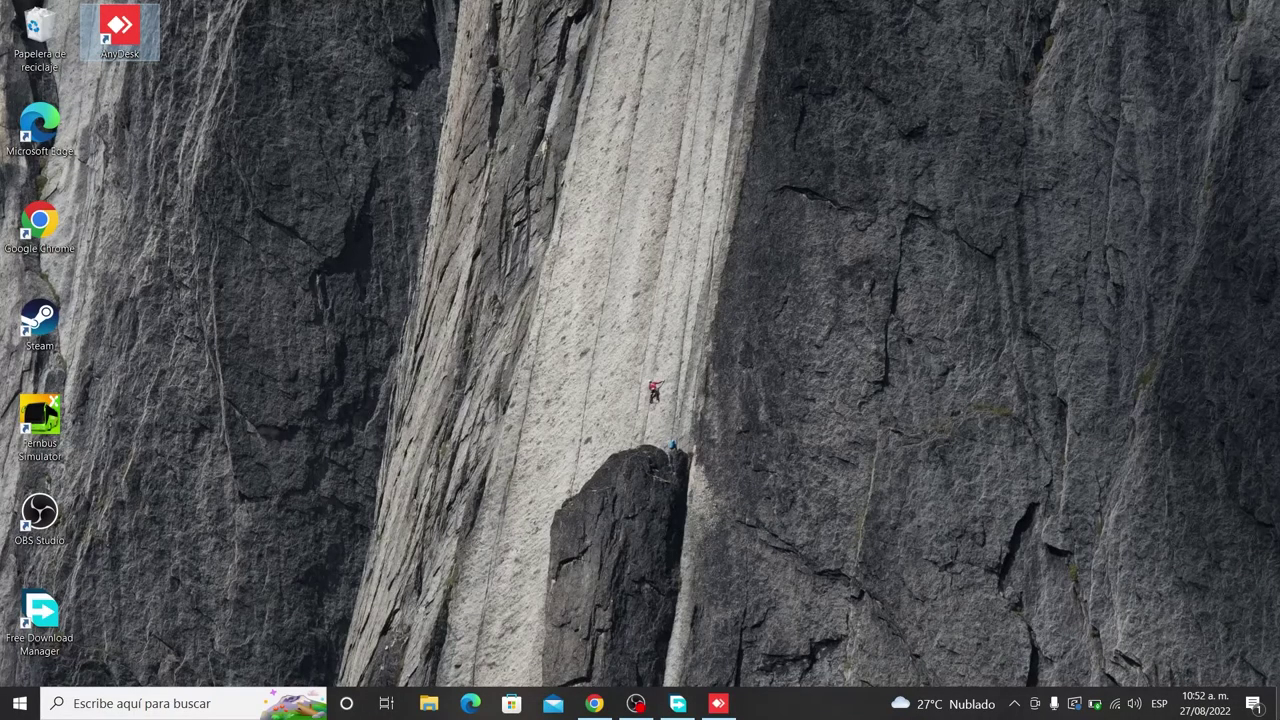
click(438, 709)
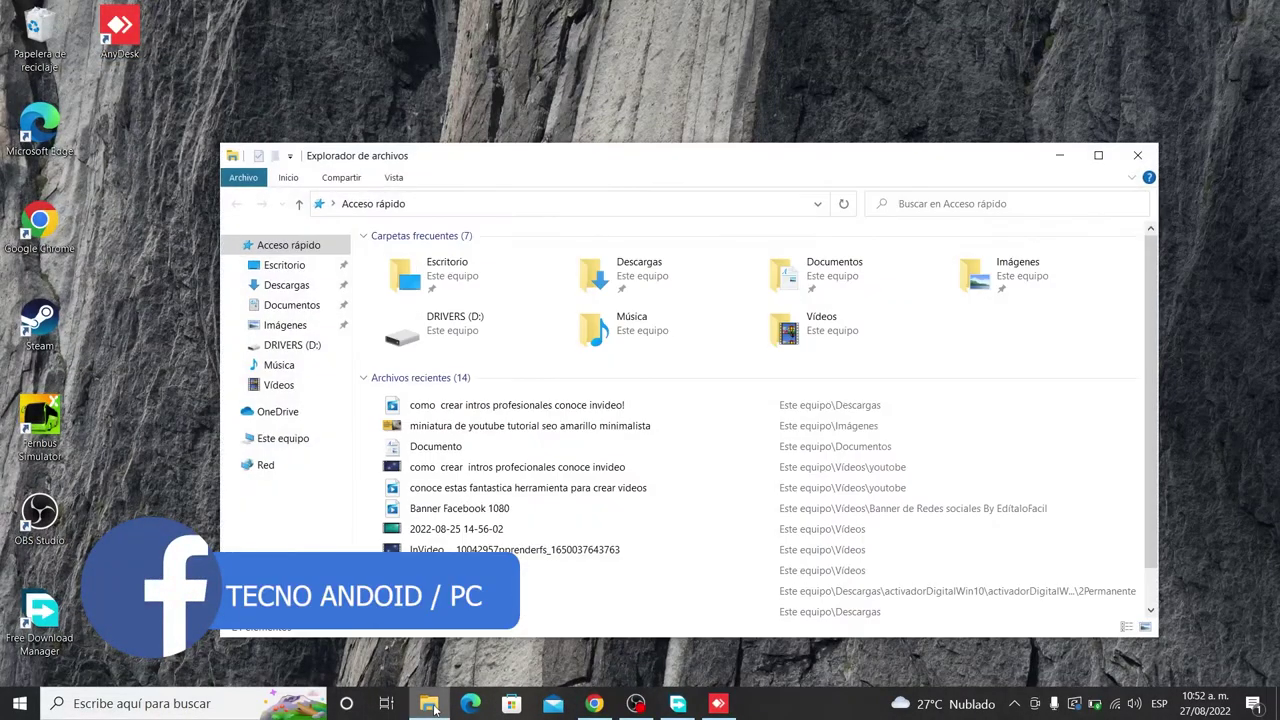
click(272, 305)
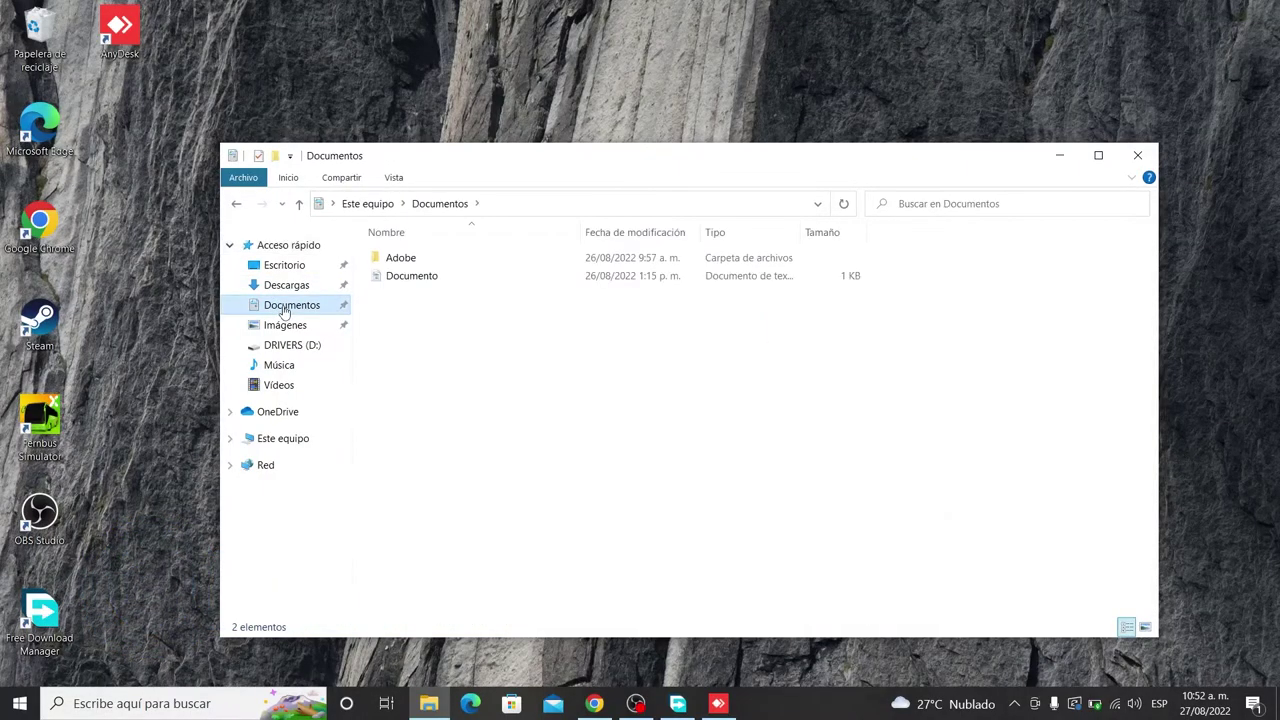
right_click(613, 306)
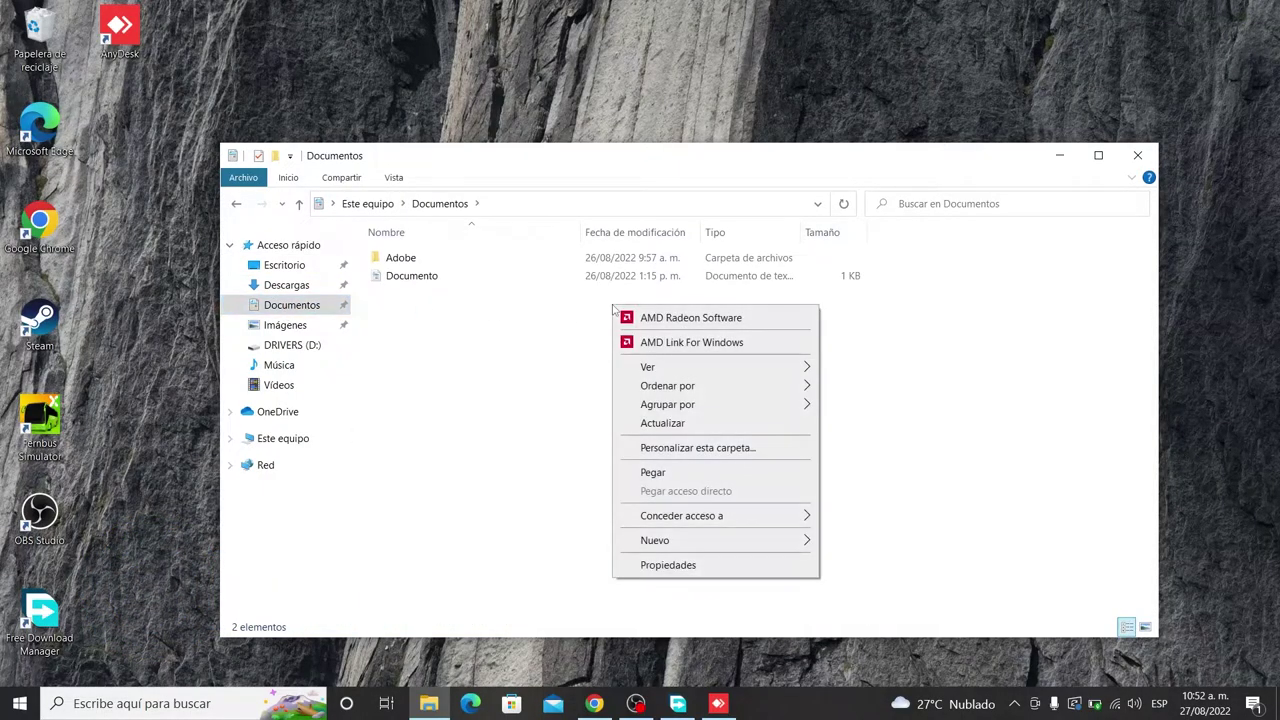
click(714, 473)
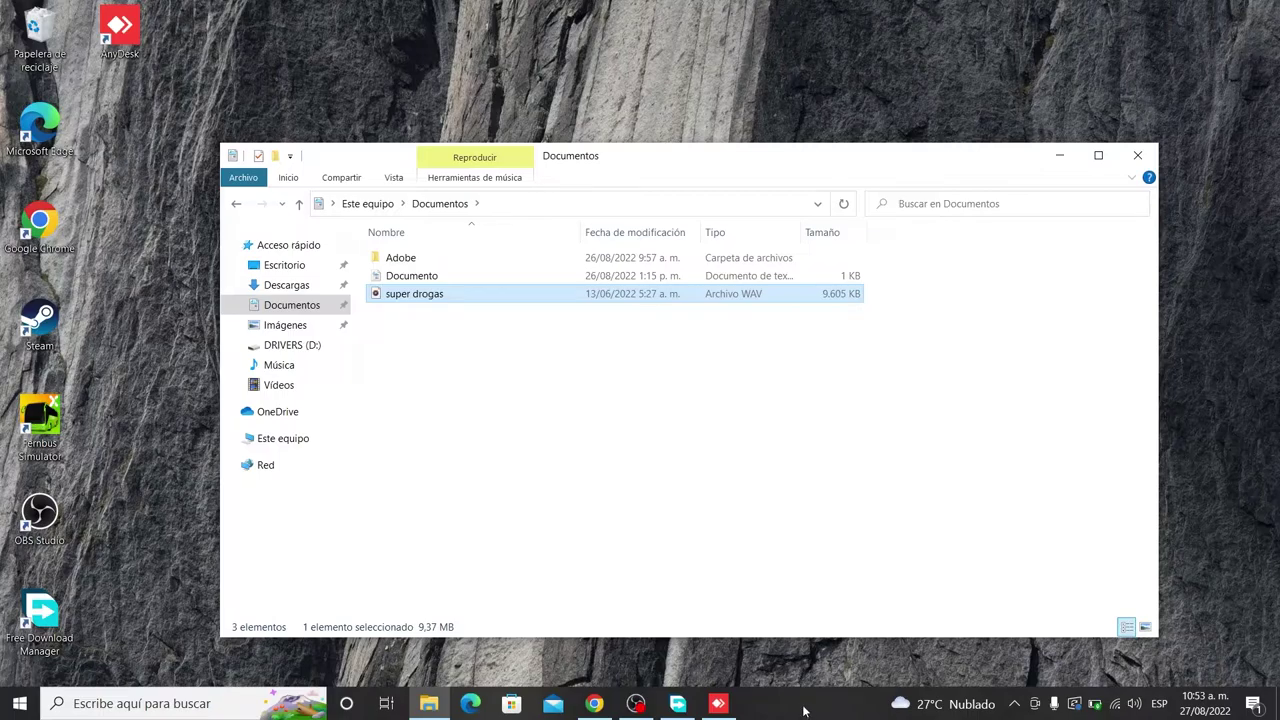
Close the AnyDesk remote session window and reopen AnyDesk from its desktop shortcut.
click(717, 704)
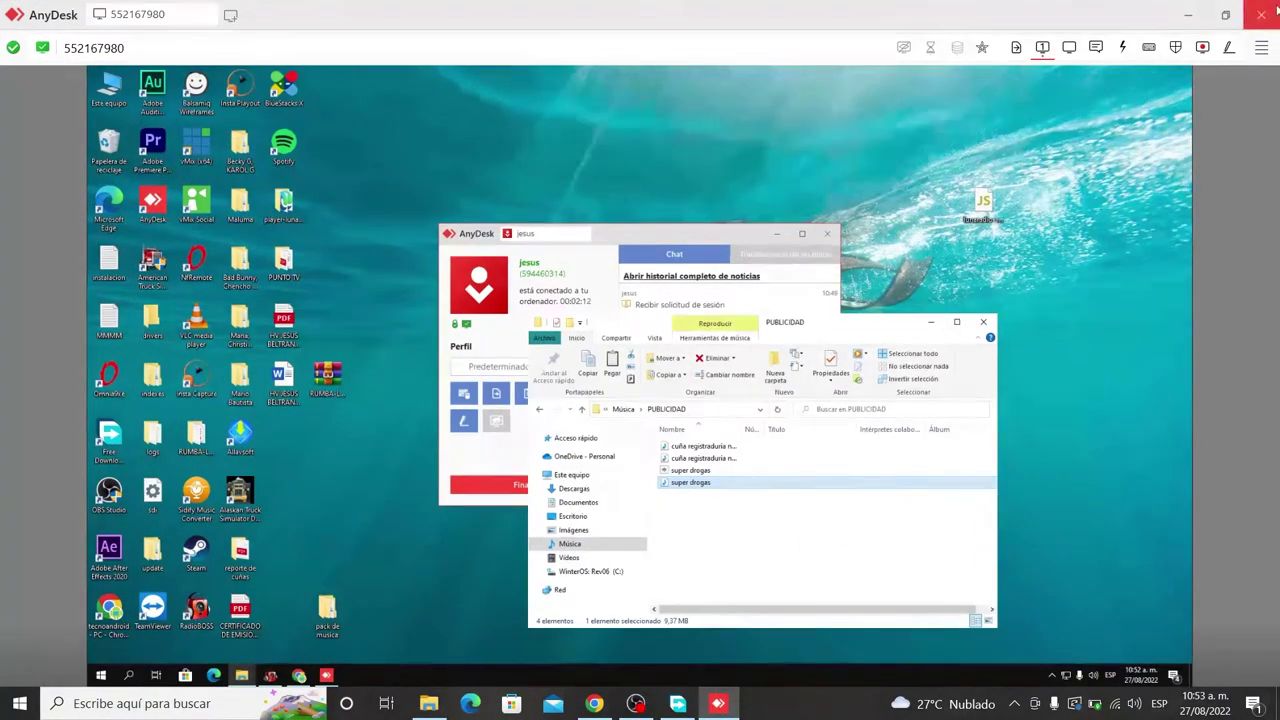
click(1261, 15)
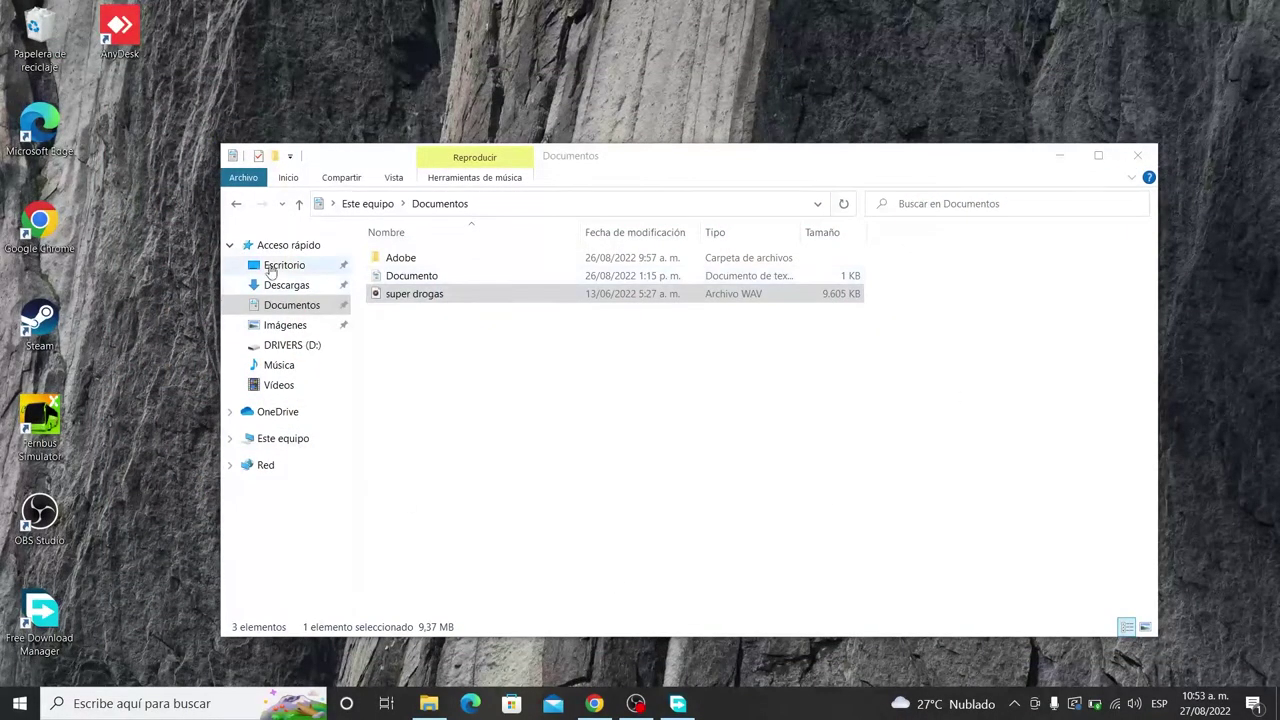
double_click(150, 30)
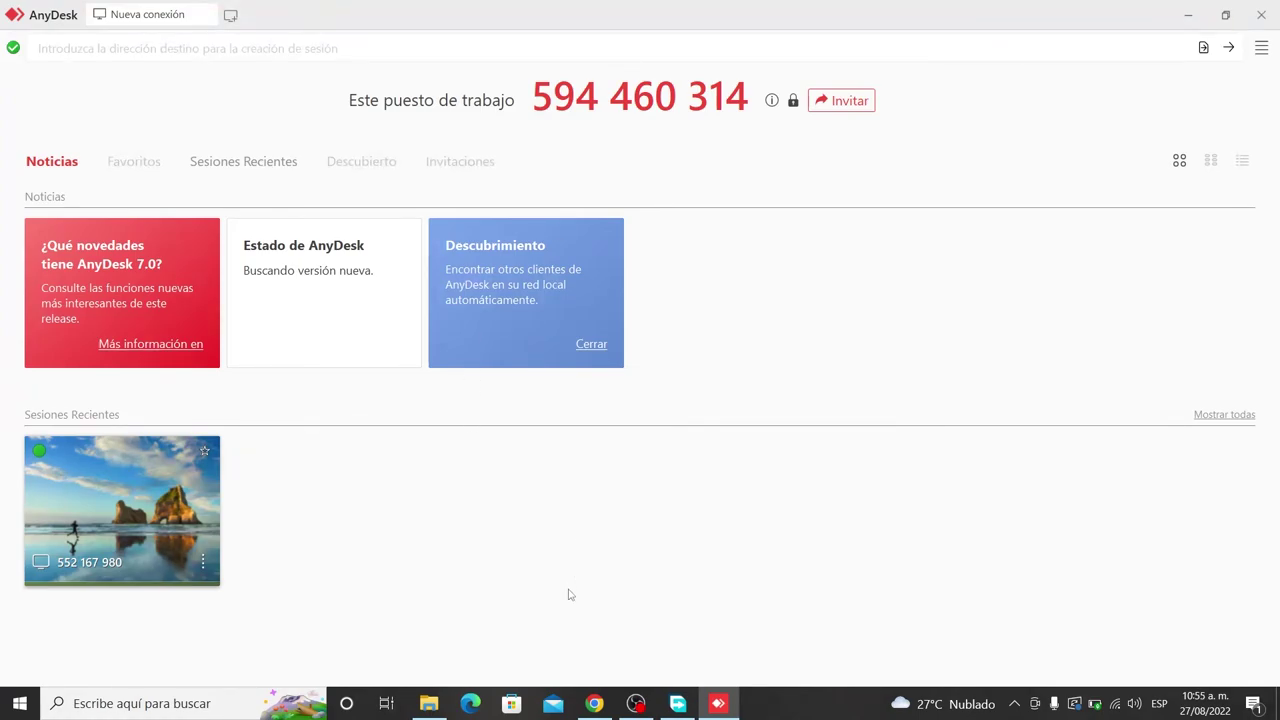
click(640, 705)
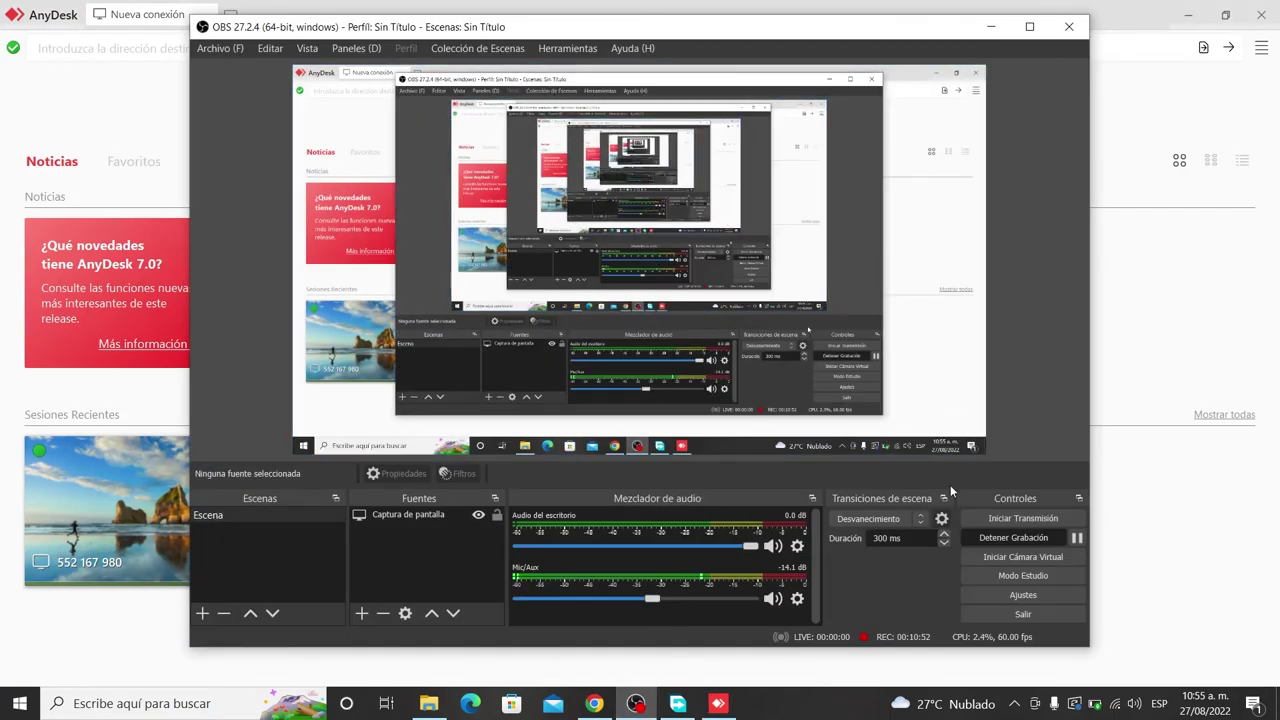